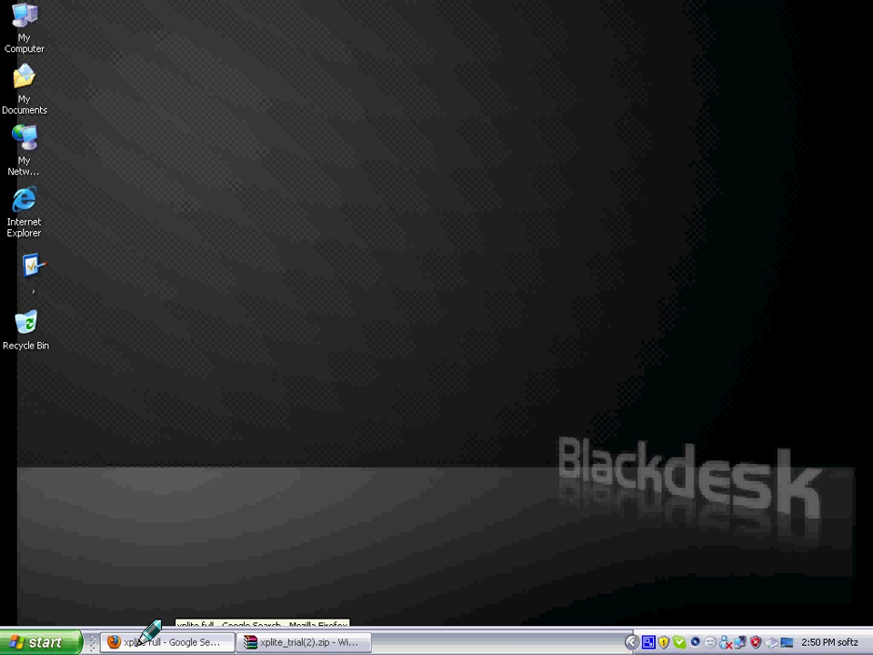
- Look through the installed Windows programs, examining the Accessories and Games groups
click(27, 641)
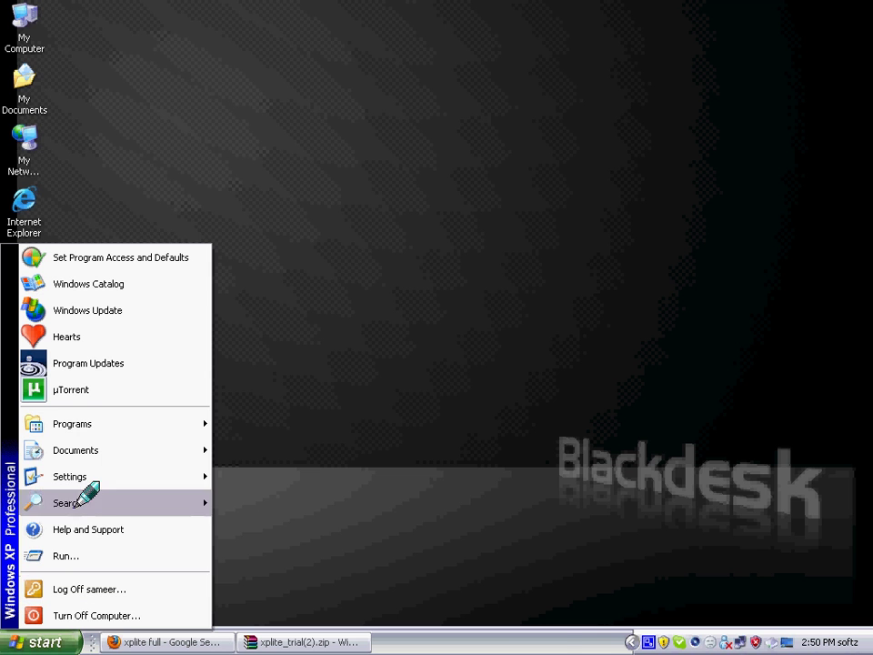
click(113, 425)
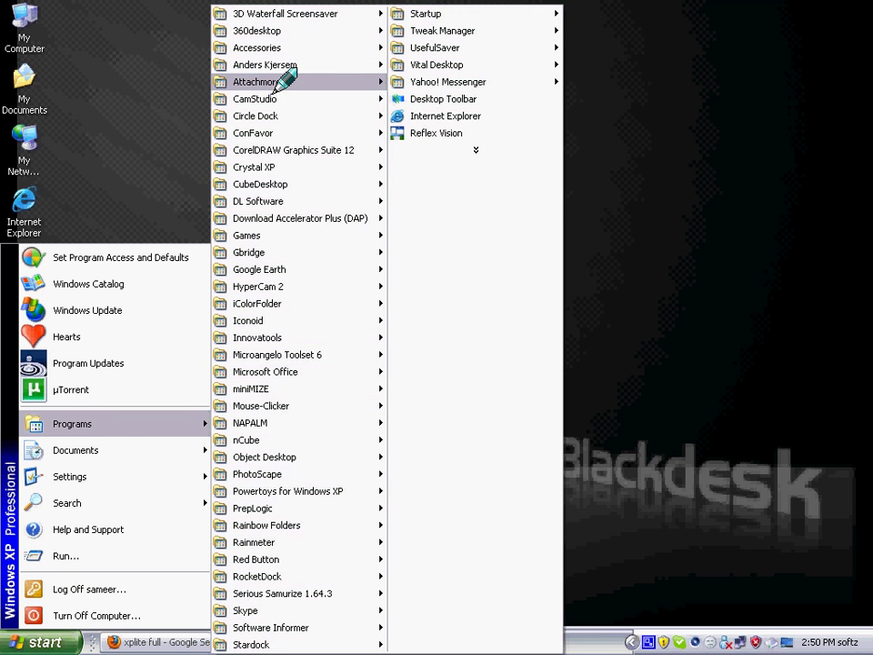
mouse_move(284, 37)
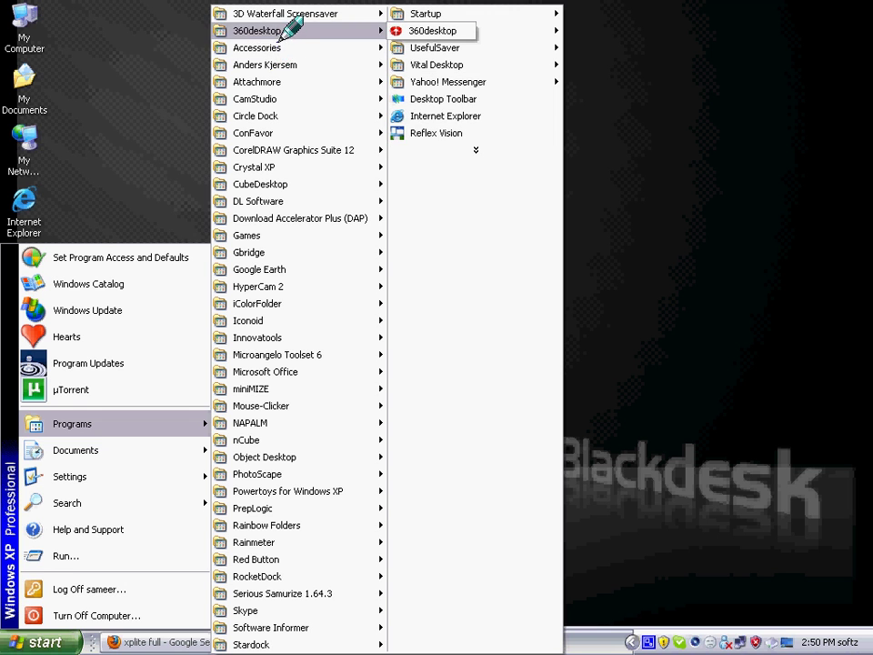
mouse_move(448, 49)
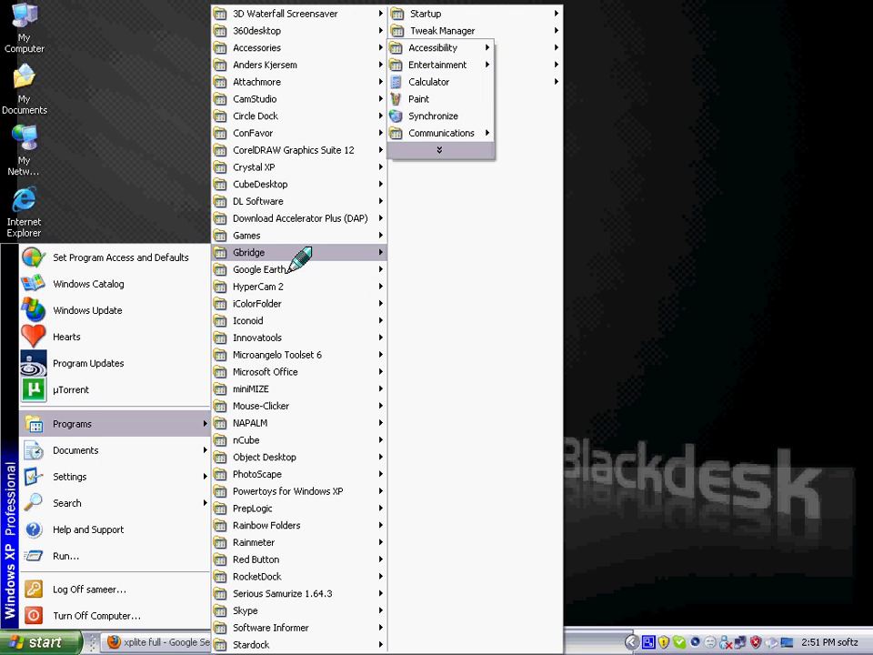
mouse_move(309, 234)
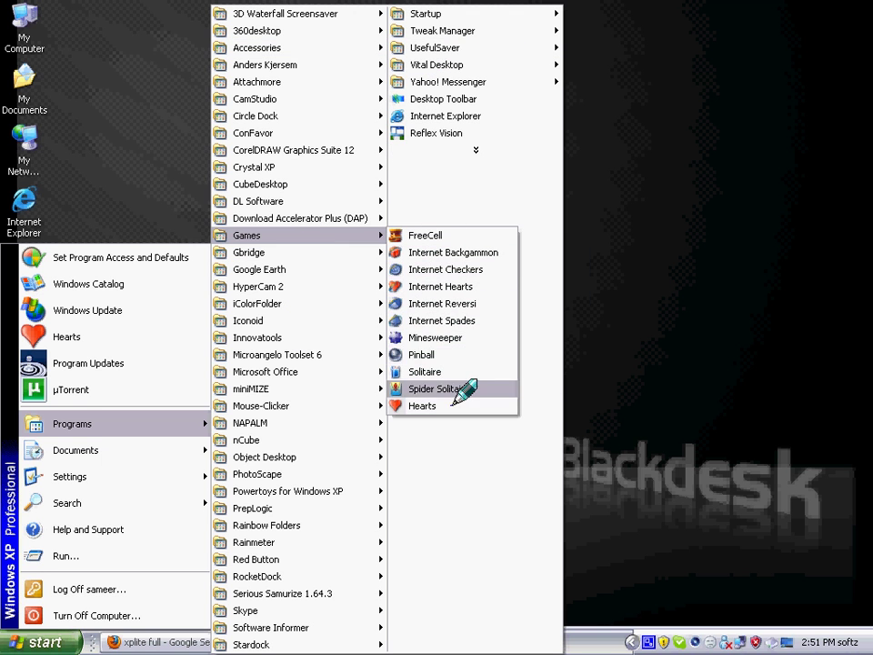
click(651, 289)
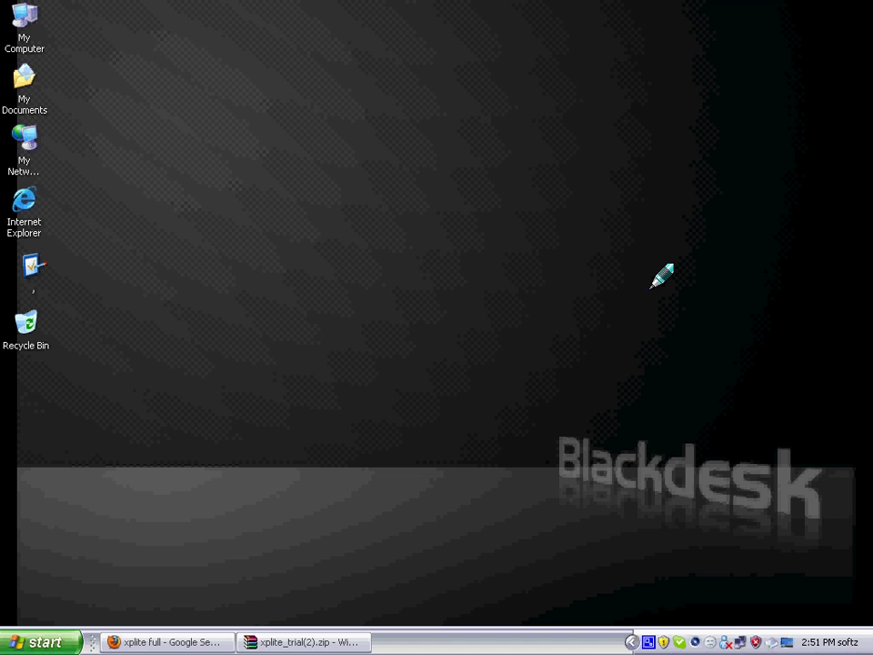
- Launch XPlite_TRIAL.exe from the xplite_trial(2).zip archive, minimize the archive window and reposition the XPlite window on the desktop
click(303, 642)
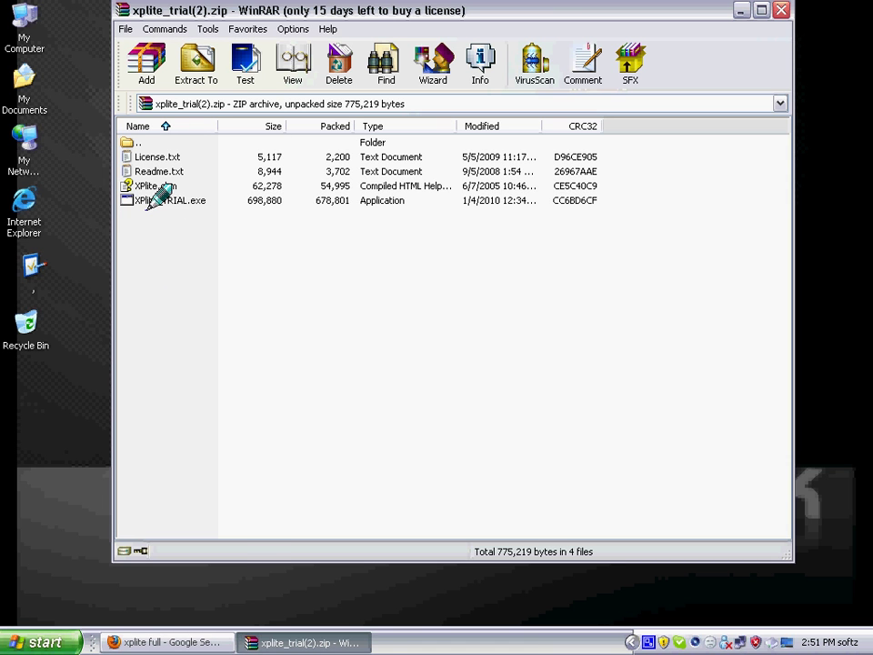
click(155, 200)
double_click(155, 200)
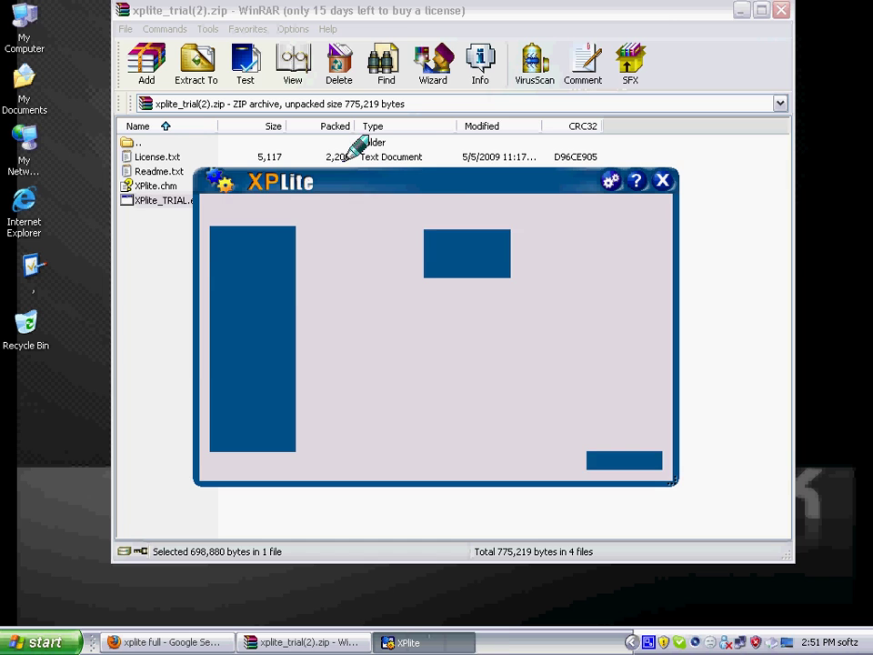
click(742, 10)
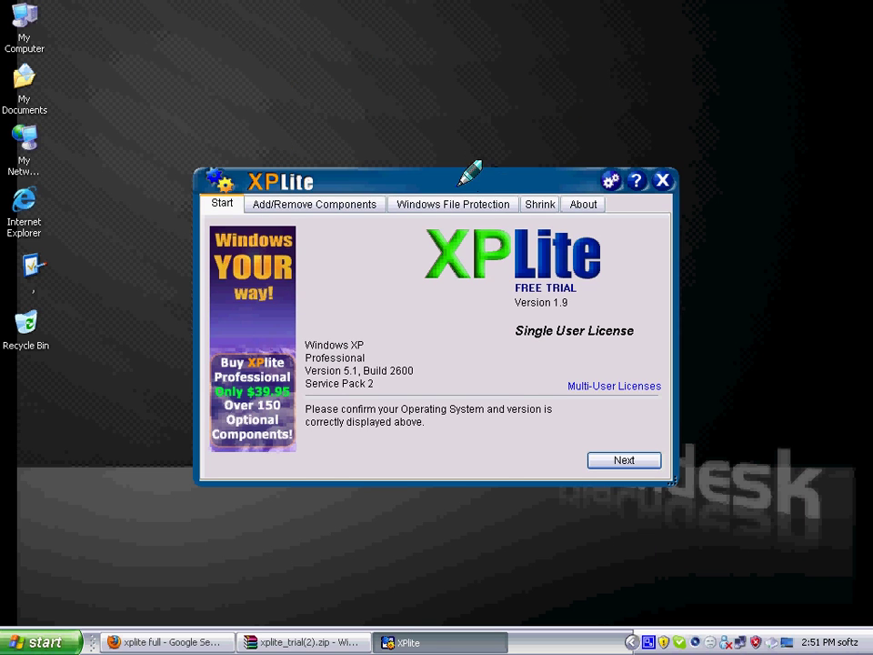
drag(459, 182, 461, 115)
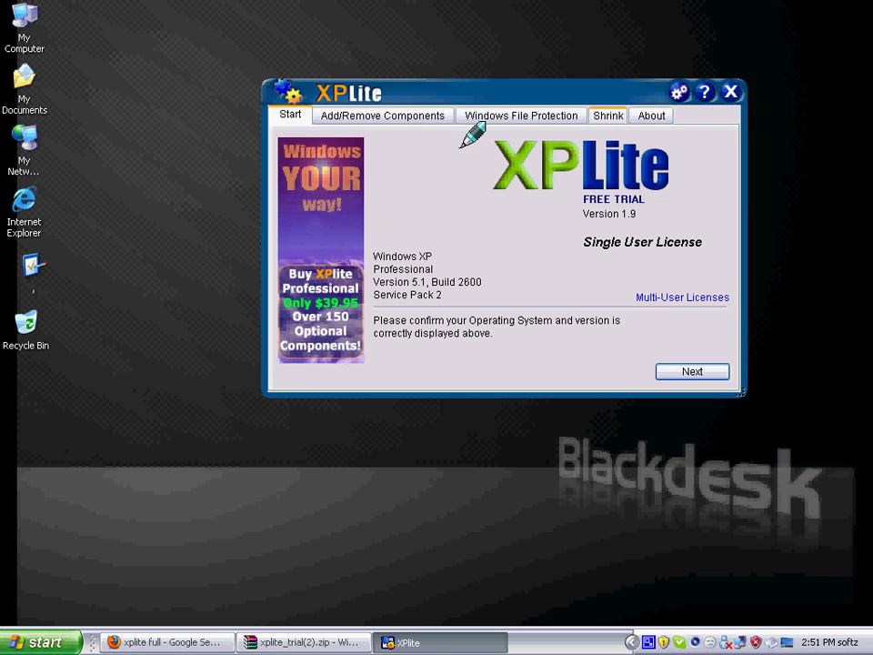
- In the Windows components list, deselect Freecell, Hearts, Internet Games, Pinball, Solitaire and Spider Solitaire under Games
click(394, 117)
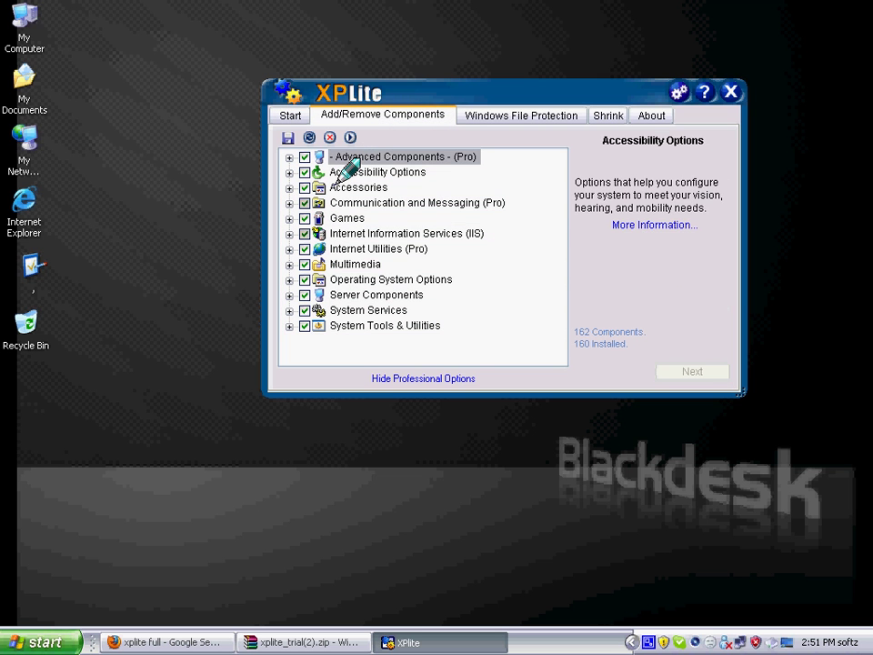
click(289, 219)
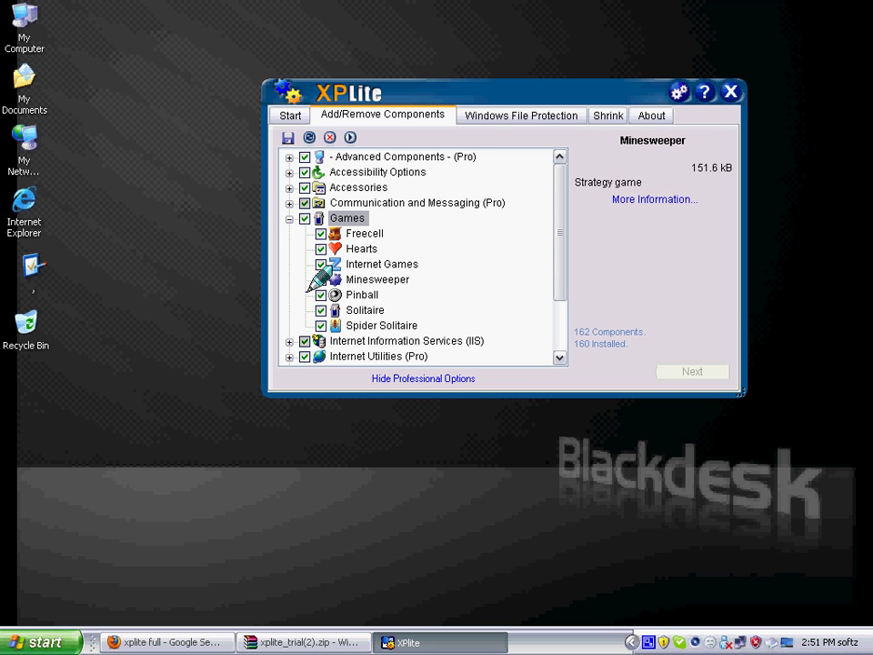
click(318, 264)
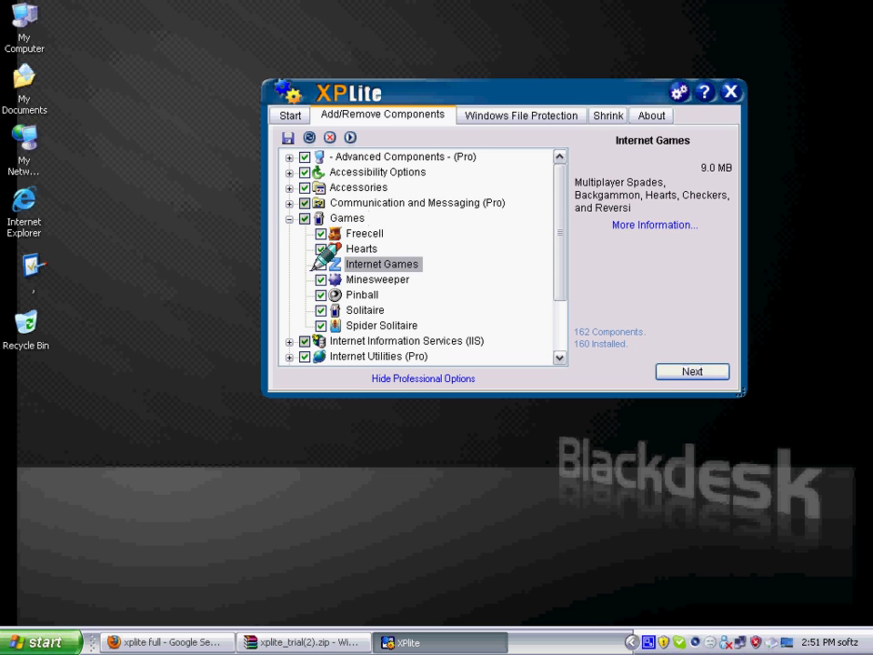
click(320, 249)
click(320, 233)
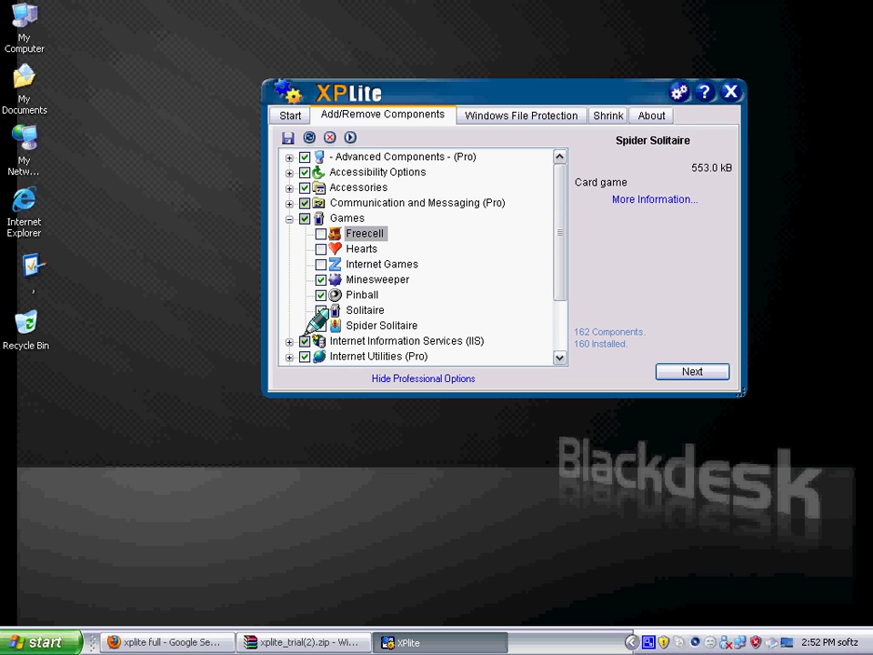
click(320, 325)
click(320, 310)
click(320, 295)
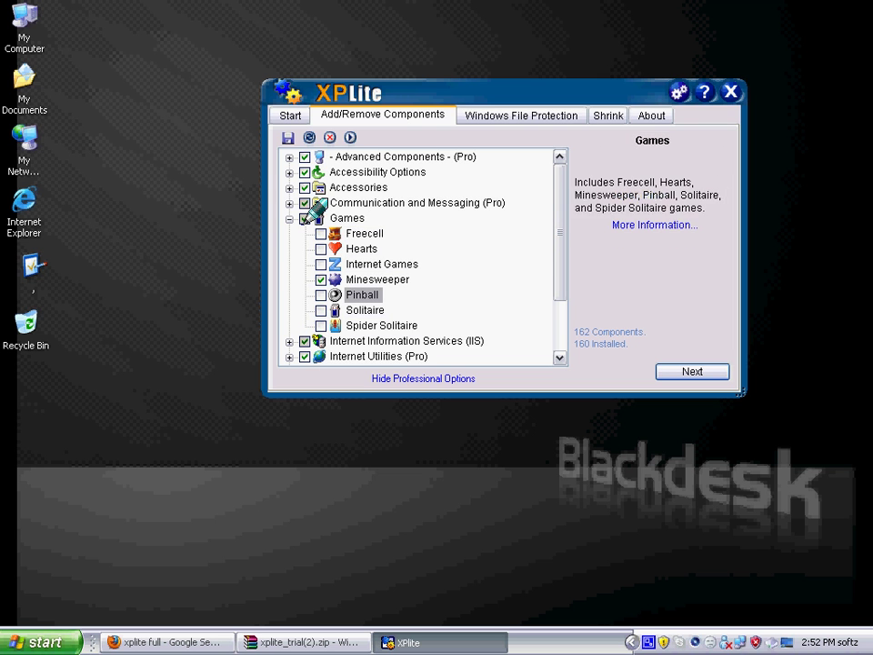
- Deselect Narrator under Accessibility Options, then apply the component removal and dismiss the completion message
click(289, 187)
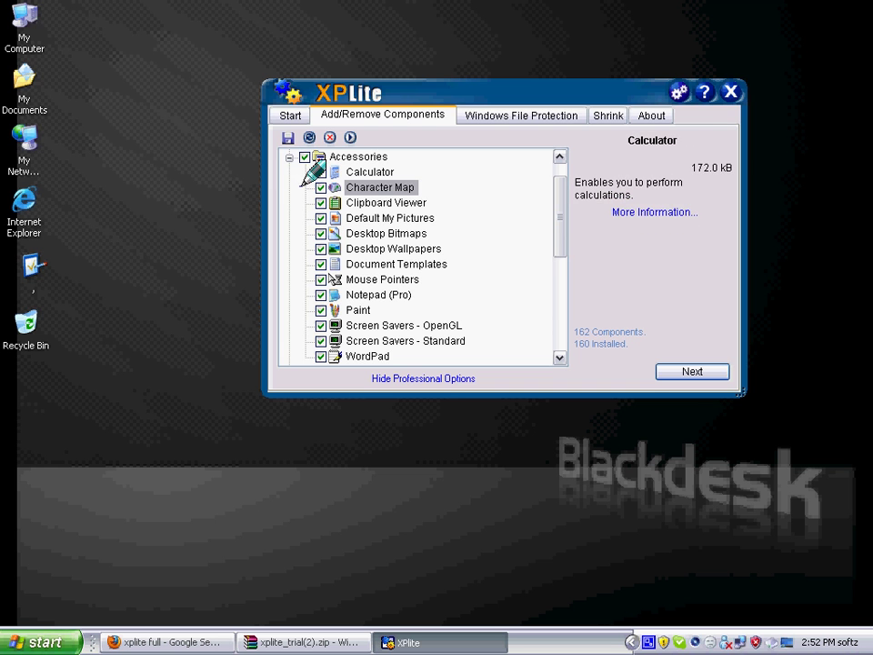
click(289, 156)
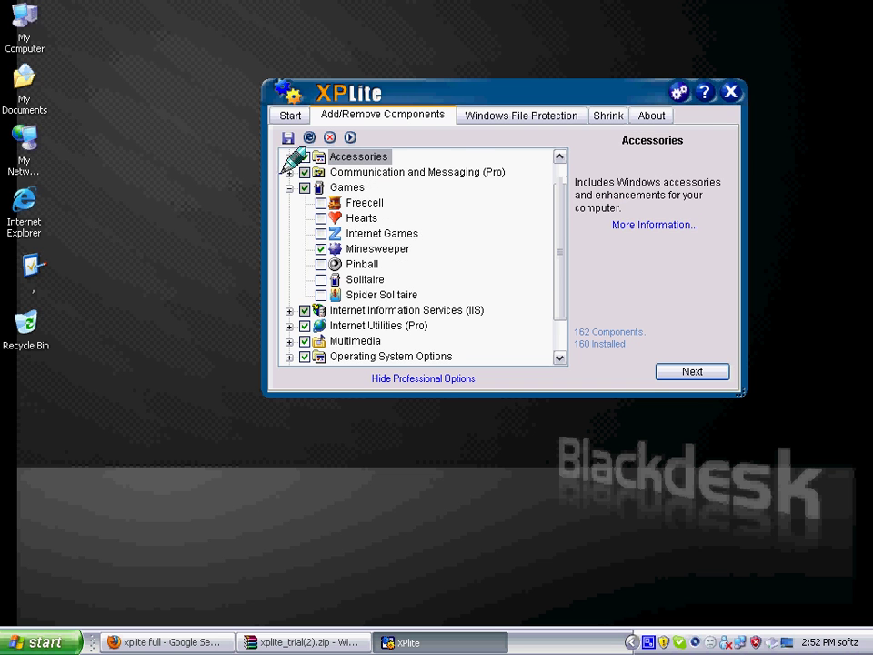
scroll(285, 177, up, 1)
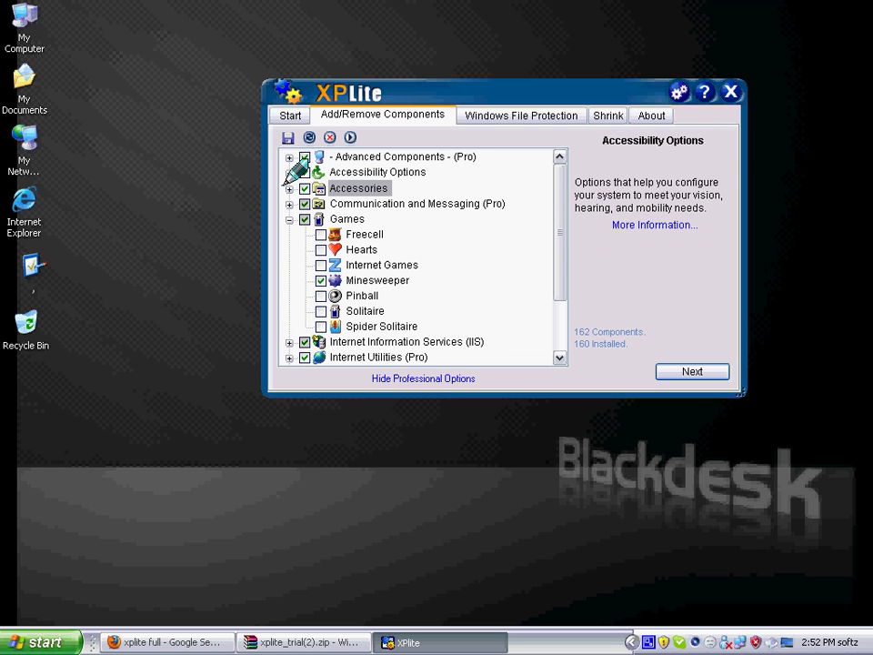
click(289, 172)
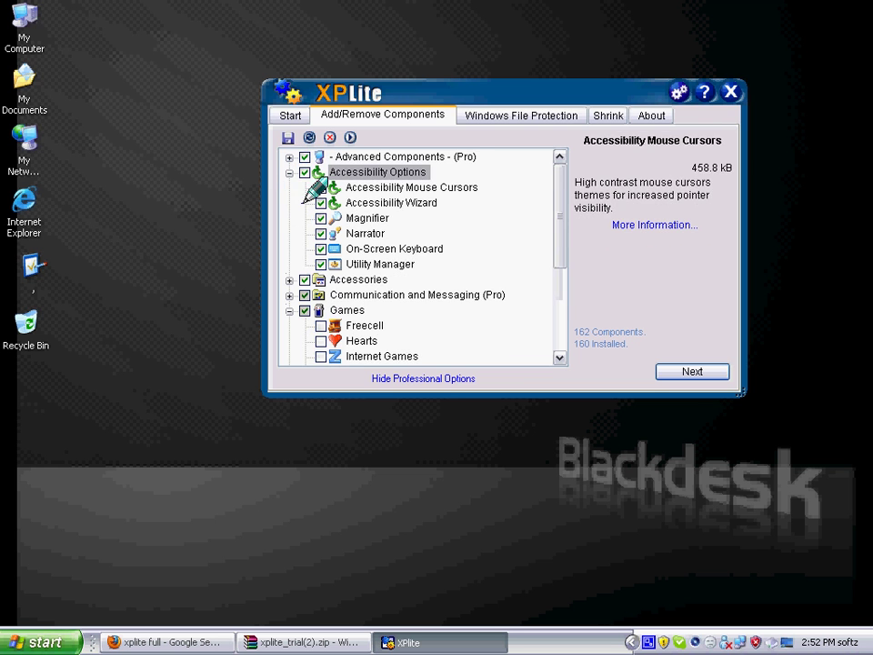
click(320, 233)
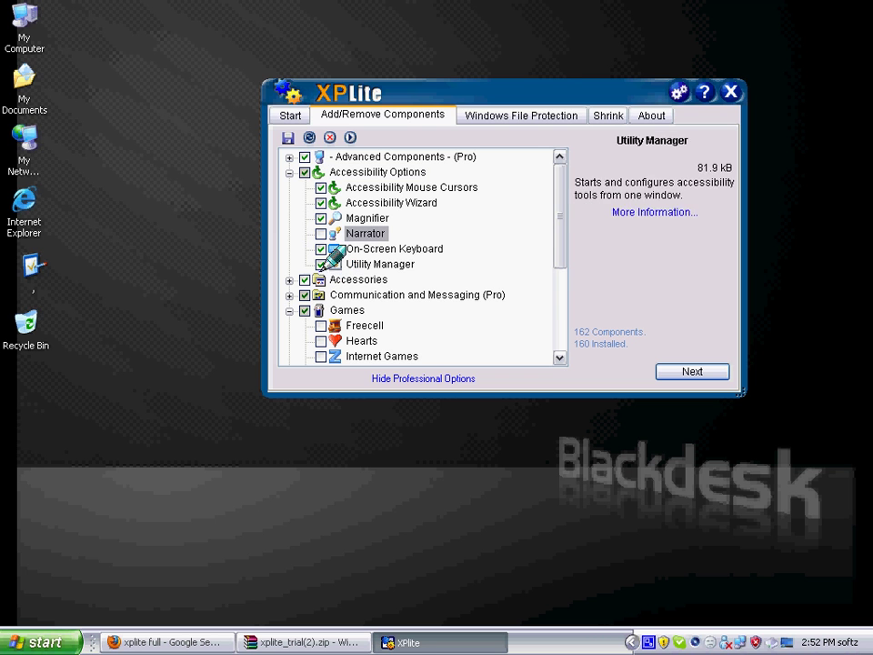
click(680, 372)
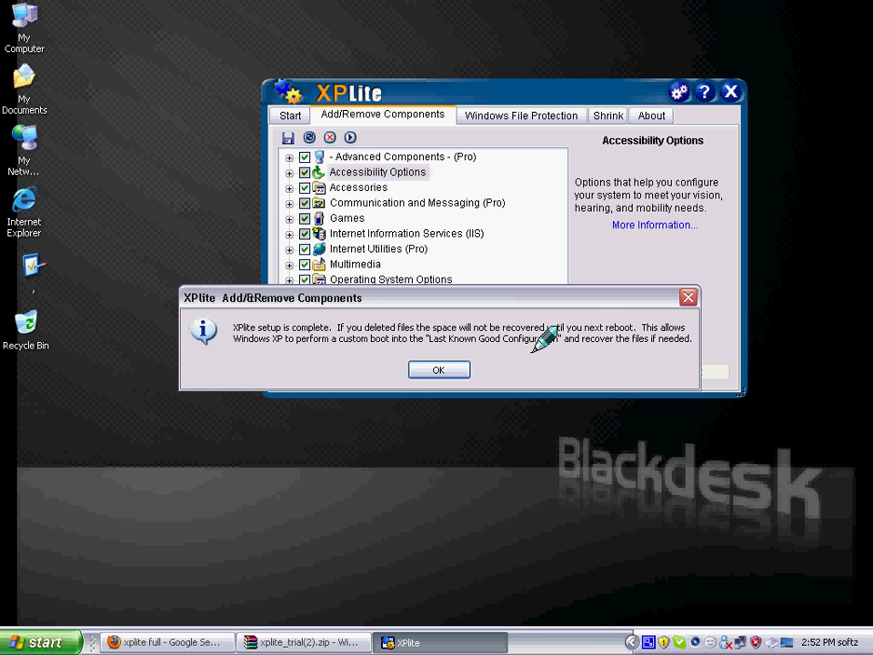
click(440, 371)
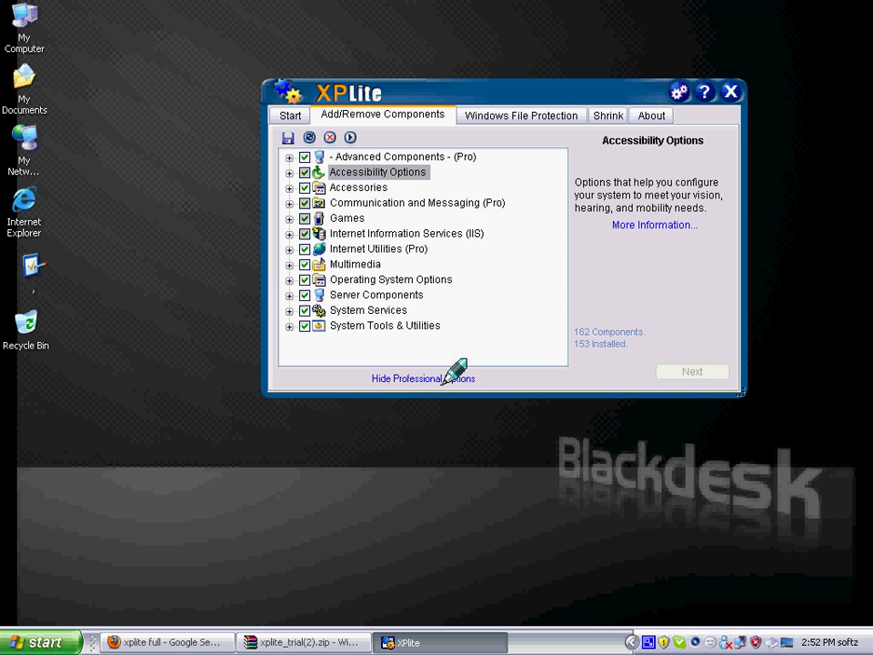
- Check the Games and Accessibility program groups for the removed components
click(41, 642)
mouse_move(72, 423)
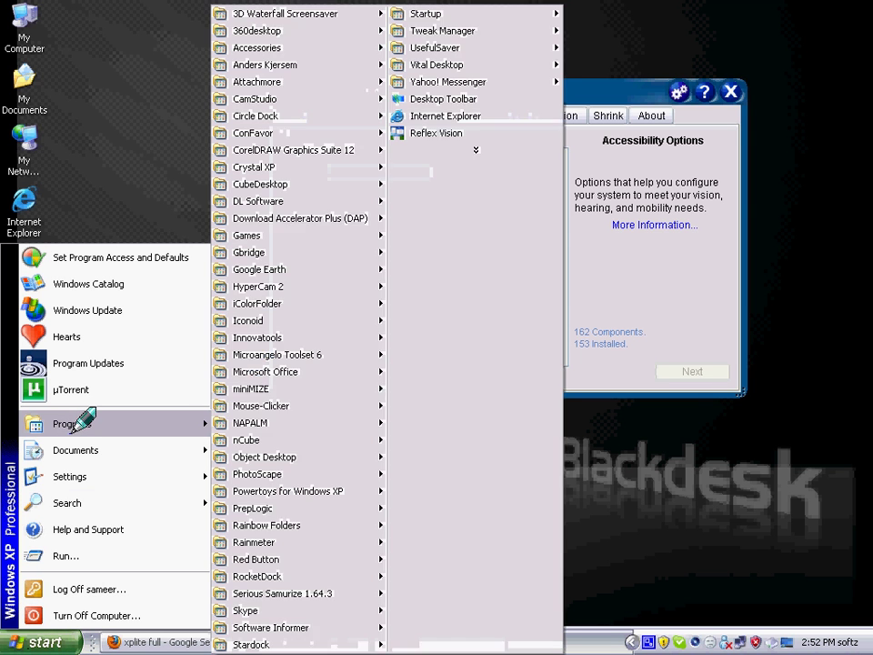
mouse_move(300, 236)
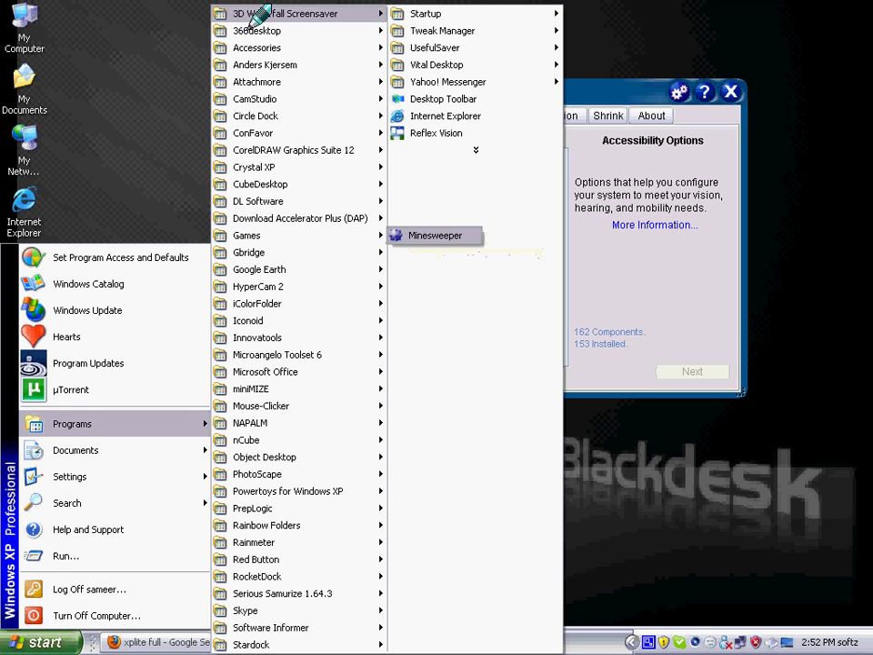
mouse_move(262, 50)
mouse_move(472, 47)
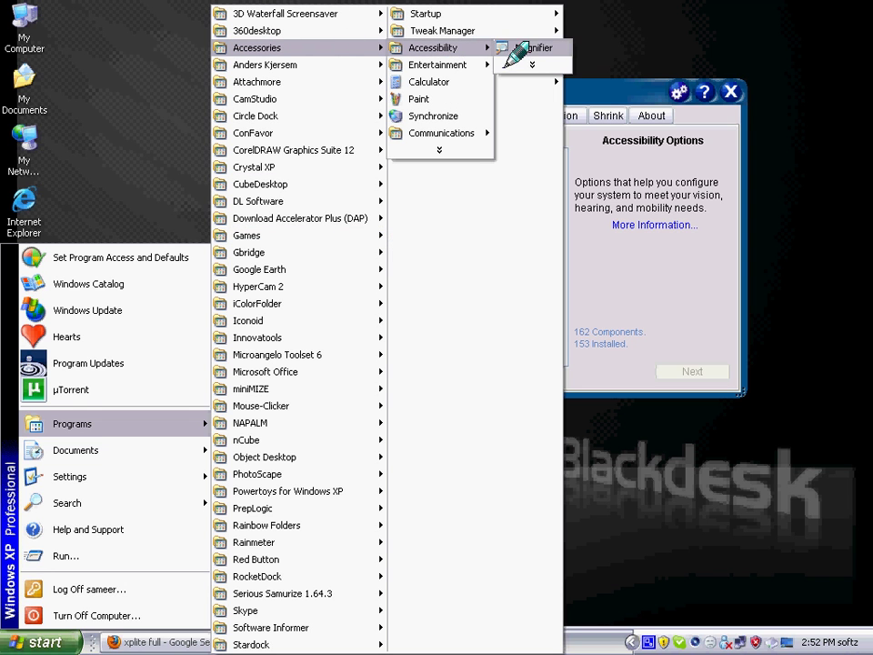
mouse_move(511, 64)
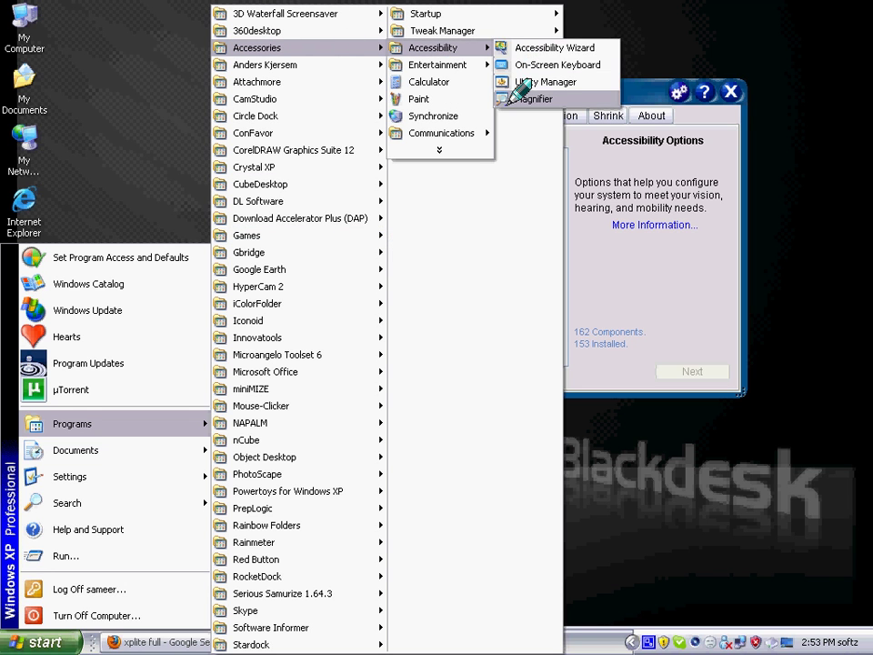
click(122, 87)
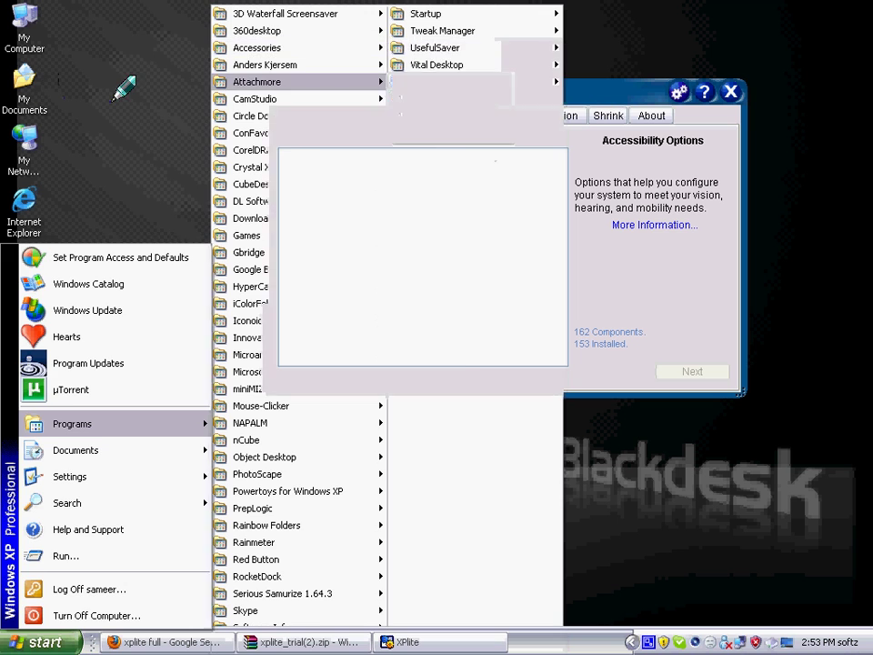
- Select all Accessibility Options, including Narrator, and Freecell, Hearts, Internet Games, Pinball, Solitaire and Spider Solitaire under Games
click(314, 177)
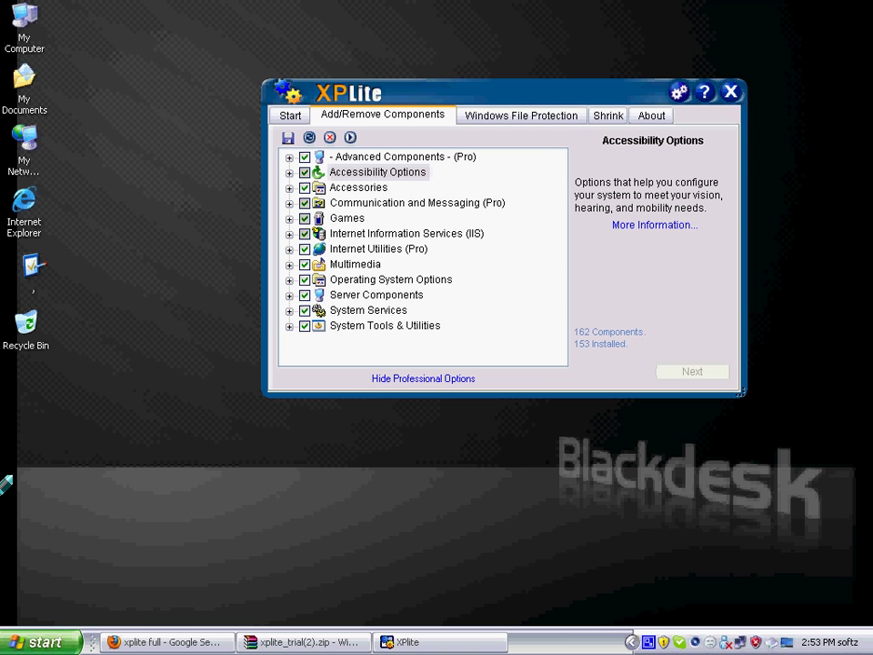
click(289, 172)
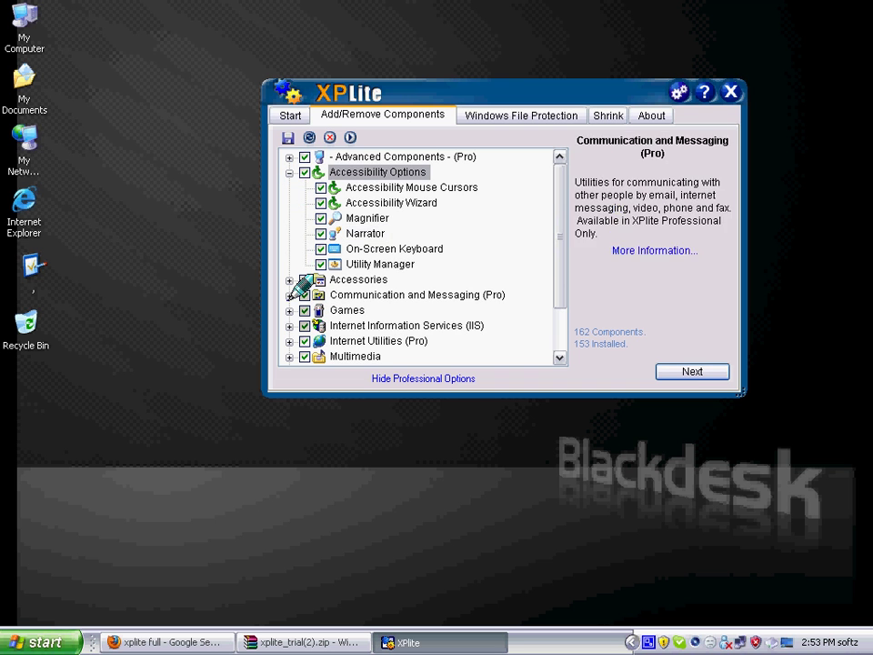
scroll(293, 291, down, 1)
click(289, 248)
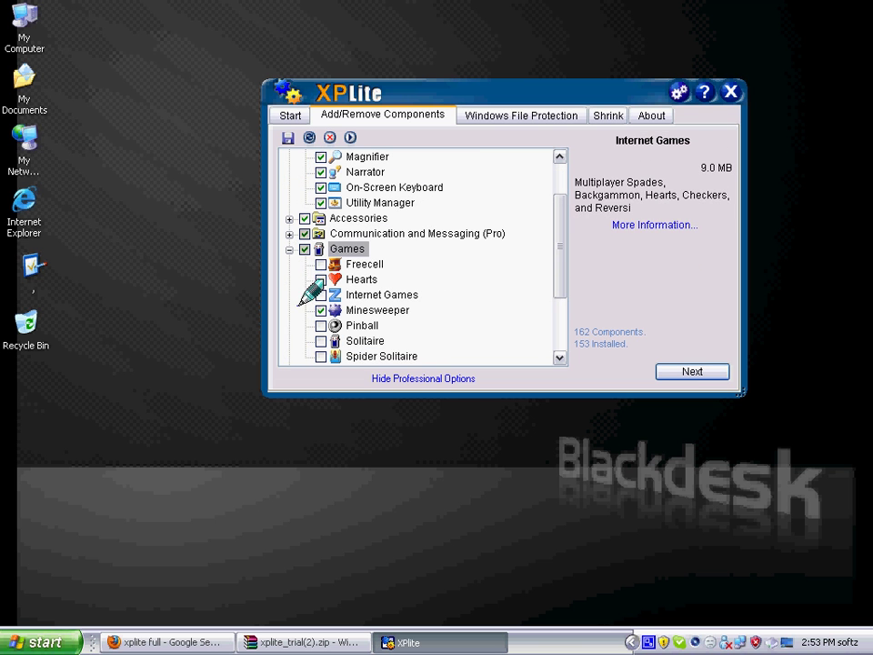
click(320, 295)
click(321, 279)
click(320, 264)
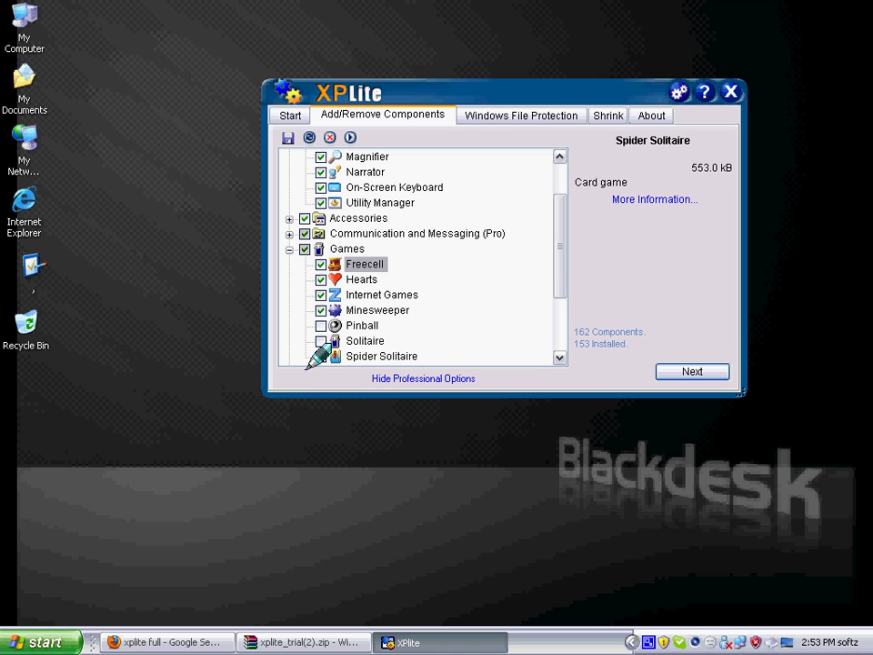
click(320, 355)
click(320, 340)
click(320, 324)
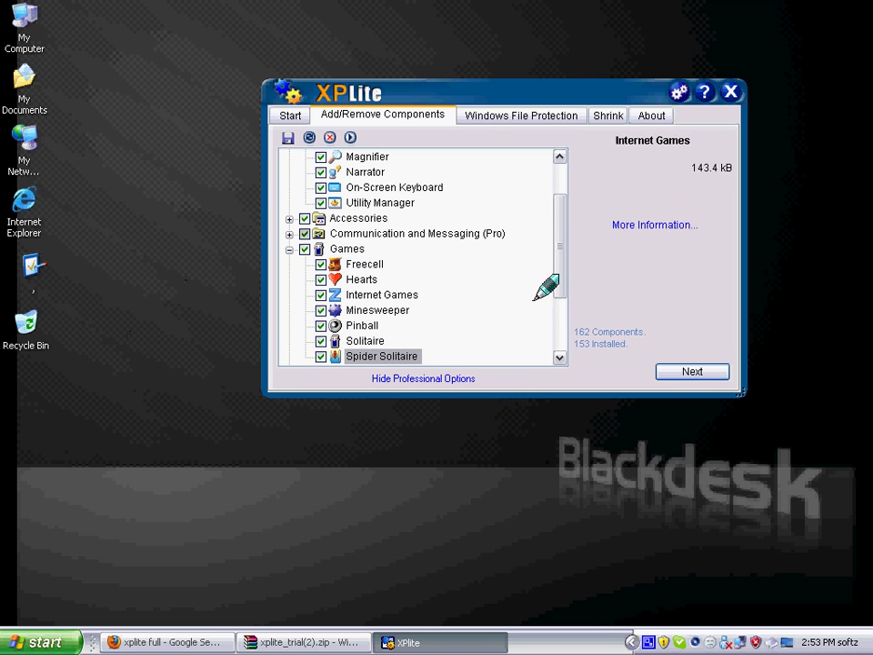
- Apply the component selection to reinstall the marked items and dismiss the completion message
click(683, 373)
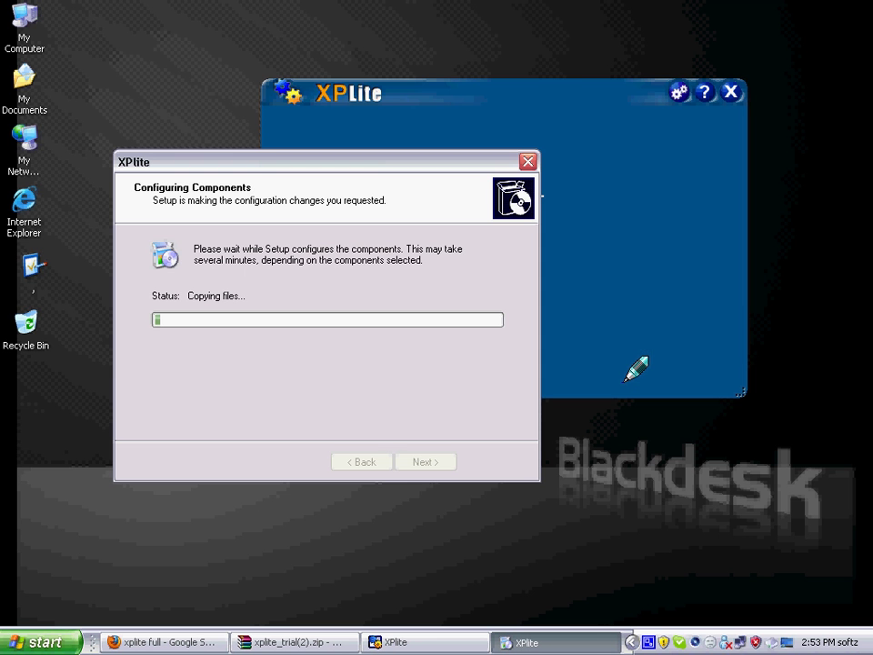
right_click(649, 641)
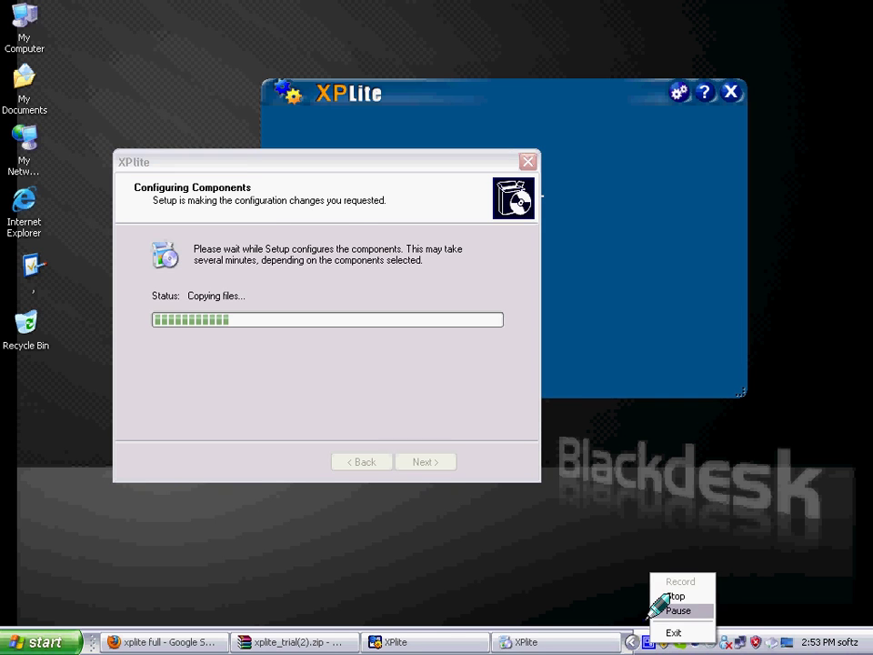
click(673, 610)
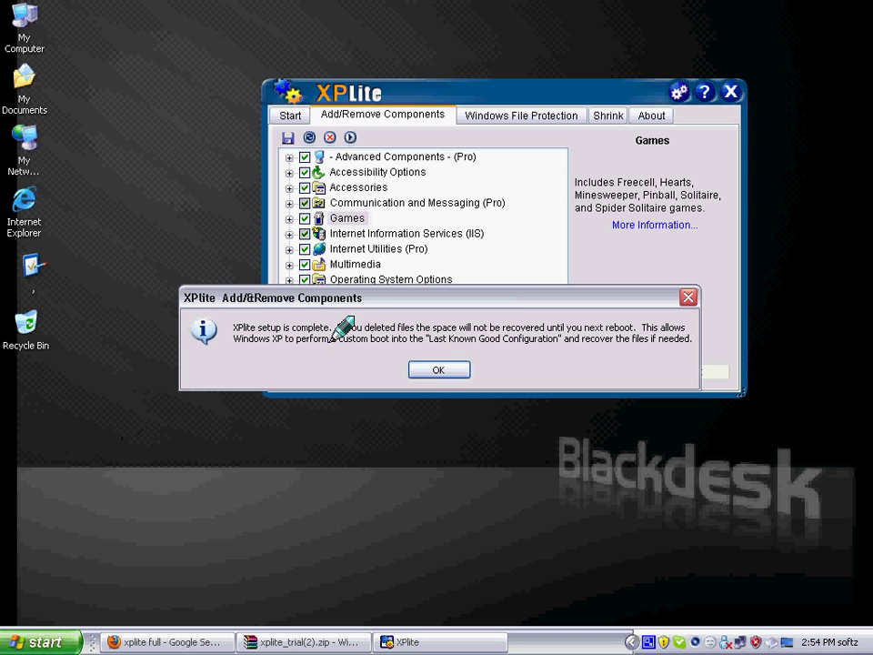
click(440, 368)
- Check the Games program group for the reinstalled games
click(41, 641)
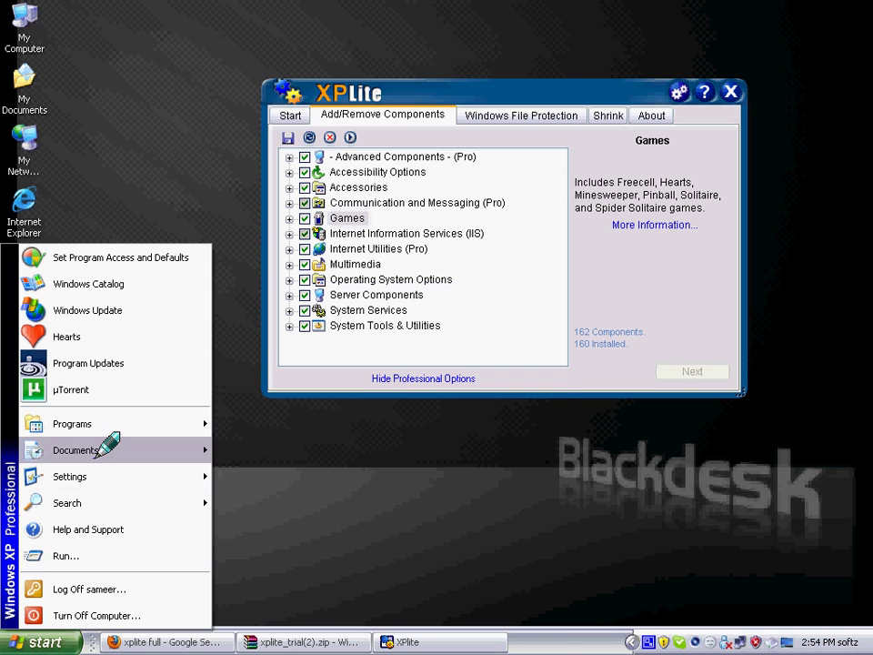
mouse_move(112, 428)
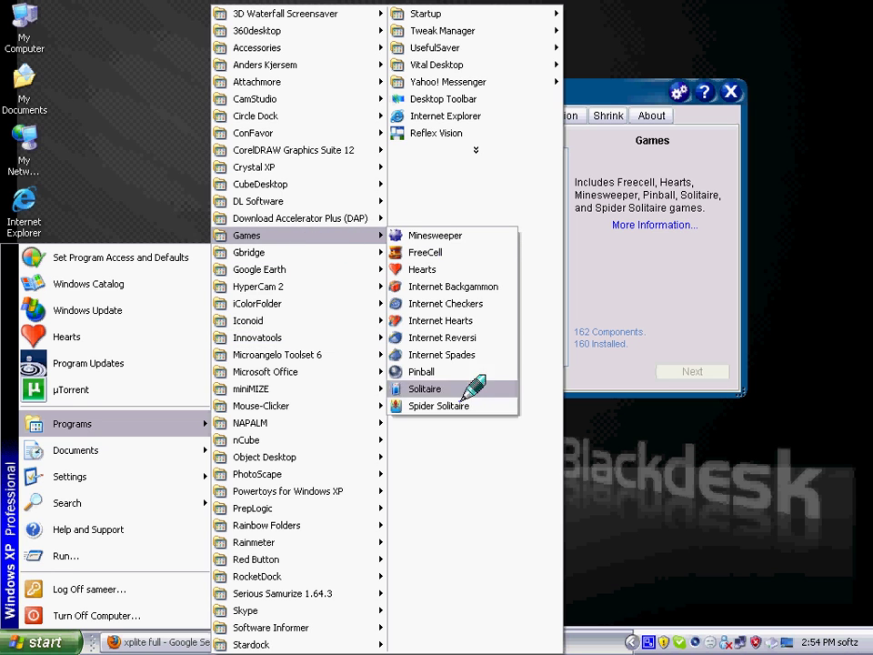
click(662, 452)
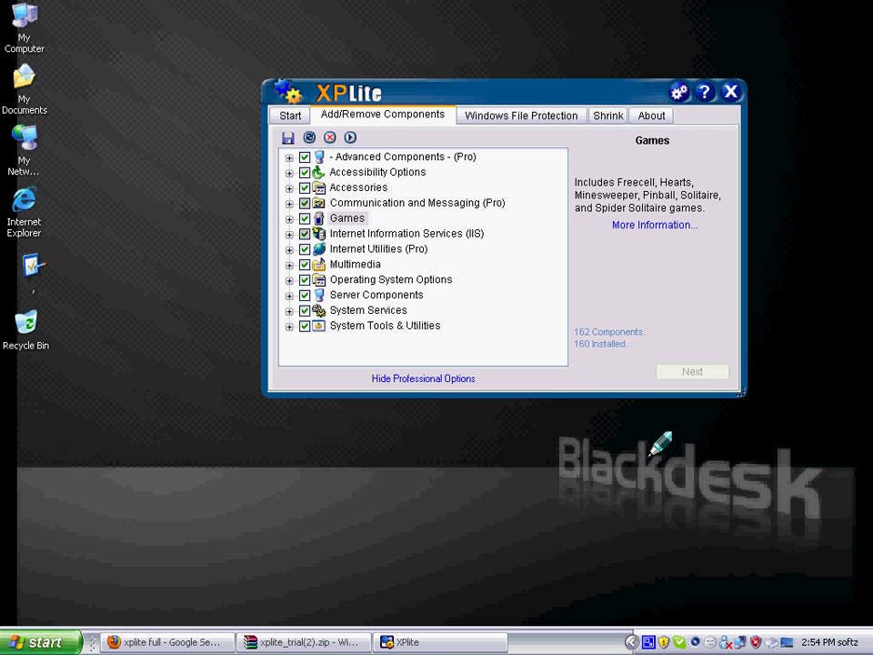